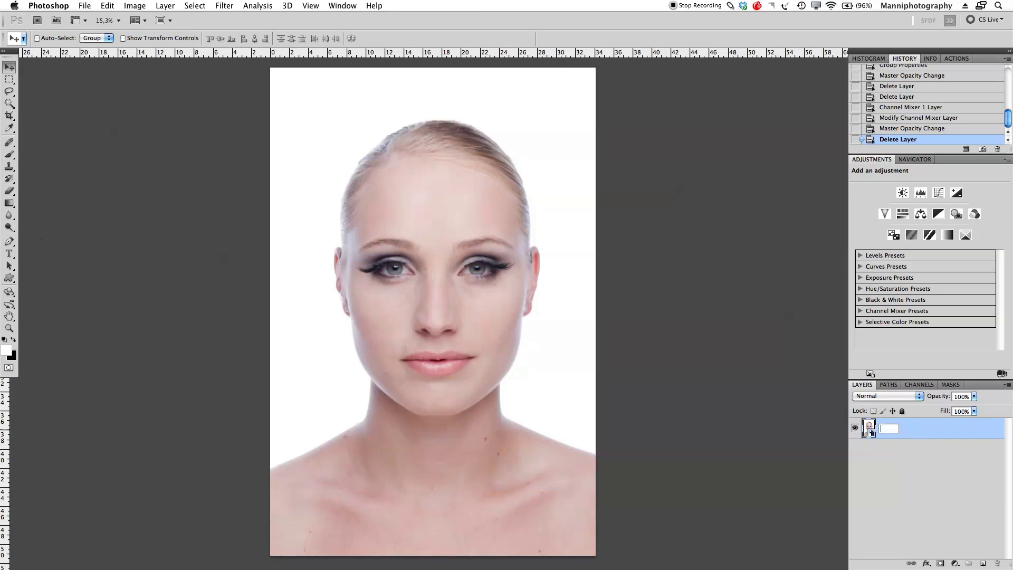
Rename the portrait layer as Original.
text(Or)
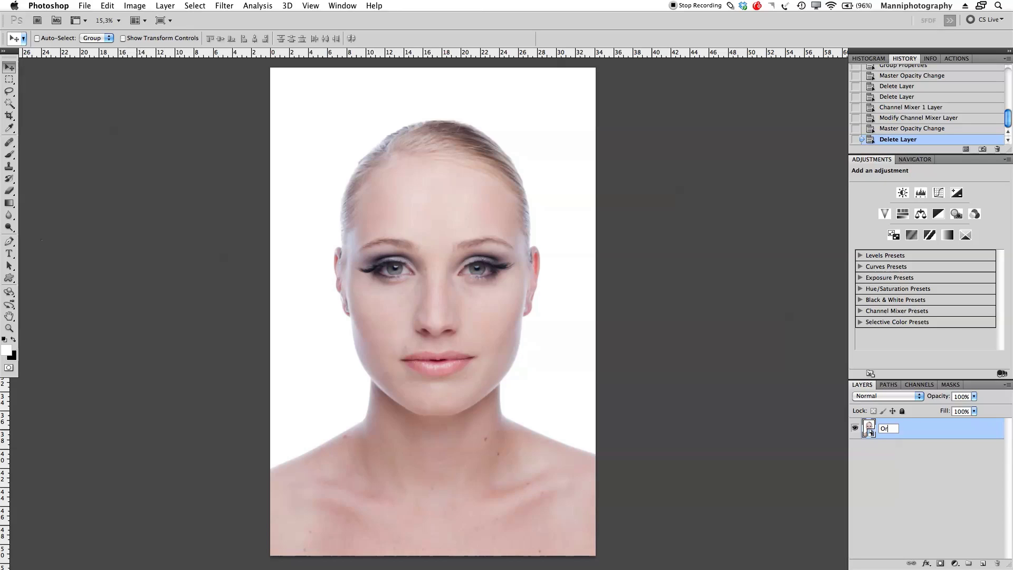
text(iginal)
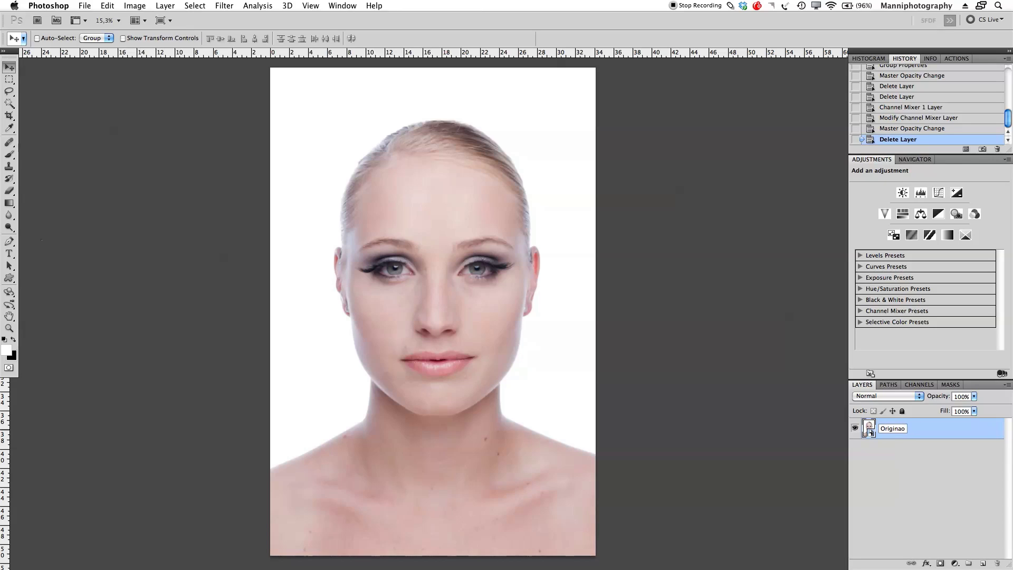
key(Return)
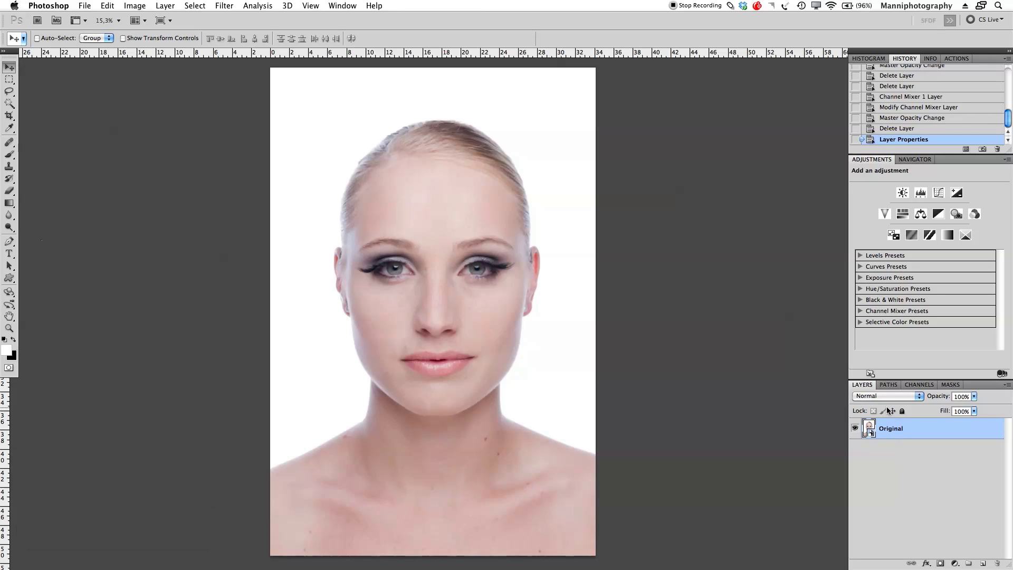
Duplicate the Original layer and rasterize the copy.
key(super+j)
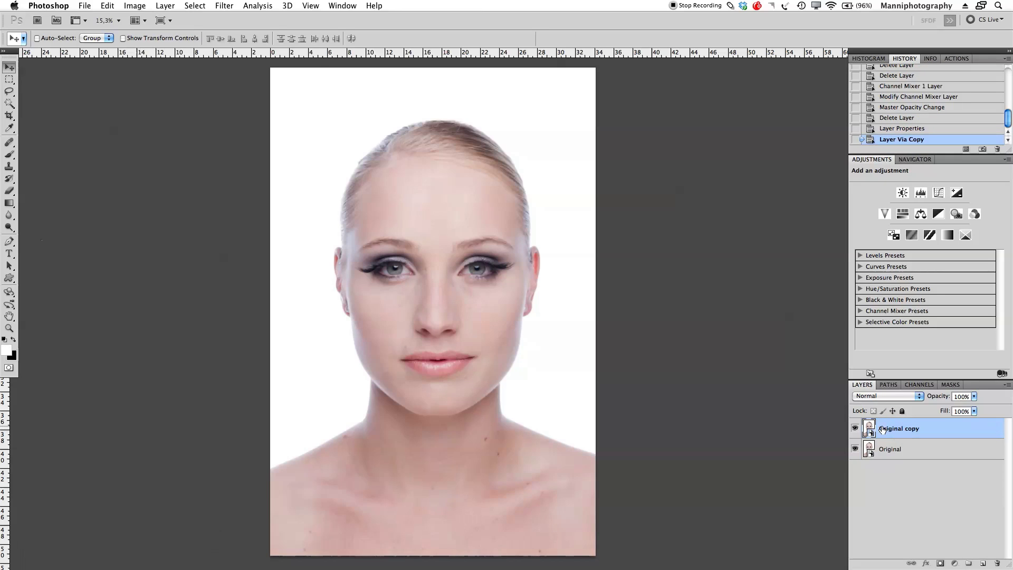
right_click(914, 425)
click(833, 404)
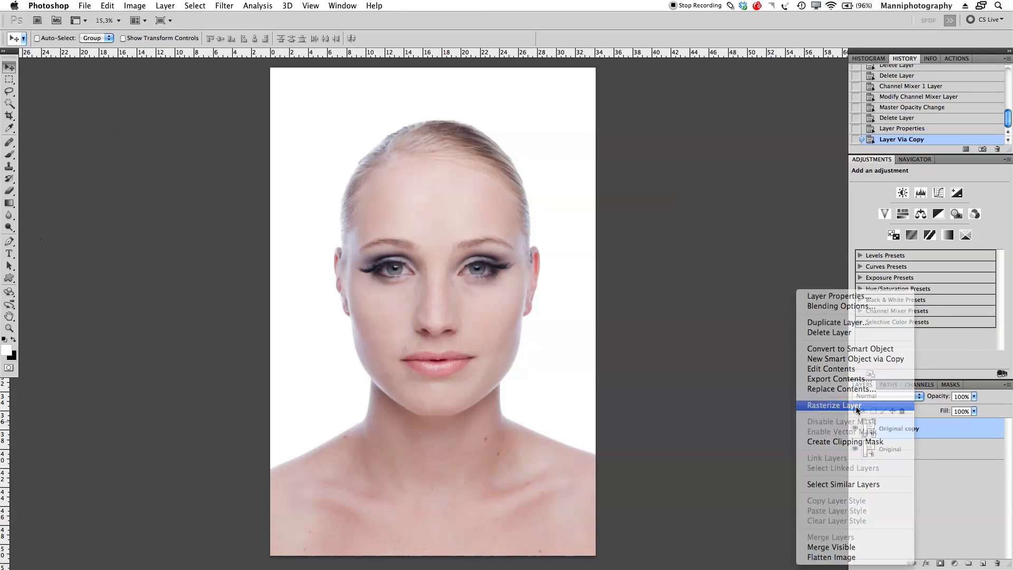
Rename the rasterized copy as Retouch and hide the Original layer.
double_click(891, 429)
text(R)
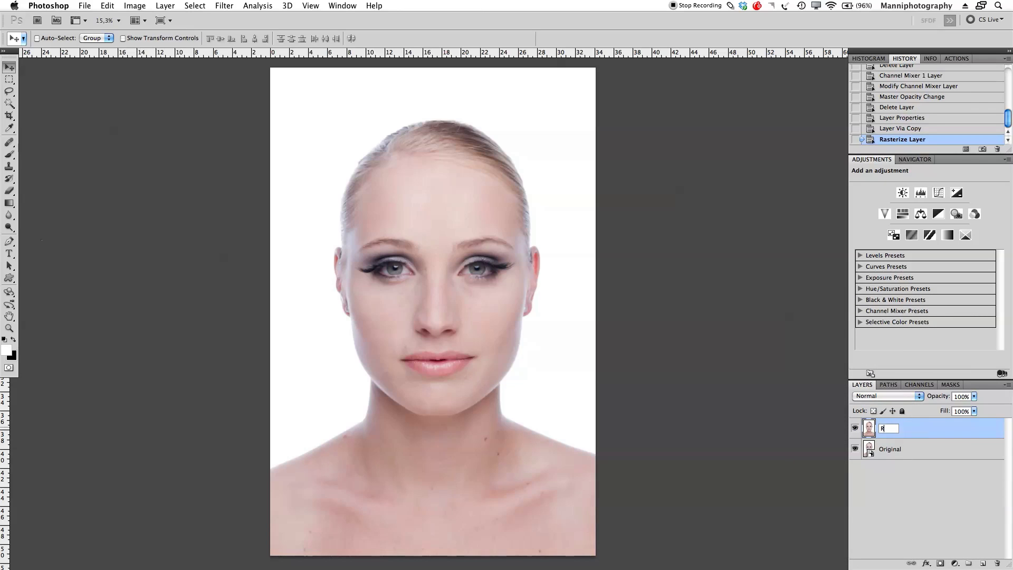
text(etoiuh)
key(BackSpace)
key(BackSpace)
text(uch)
key(Return)
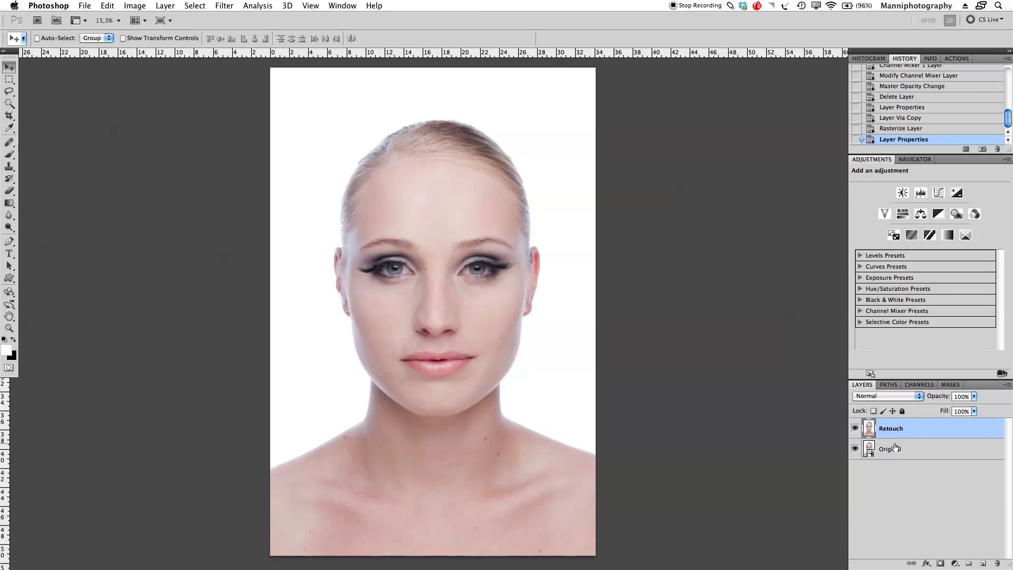
click(855, 449)
click(903, 454)
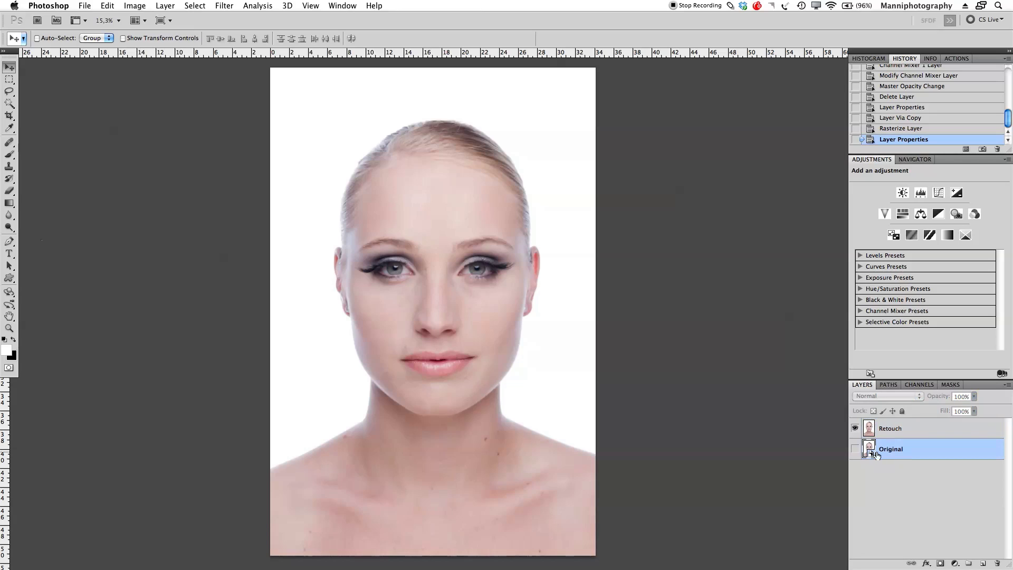
Add a Channel Mixer adjustment layer above the Retouch layer and set it to Monochrome.
click(902, 435)
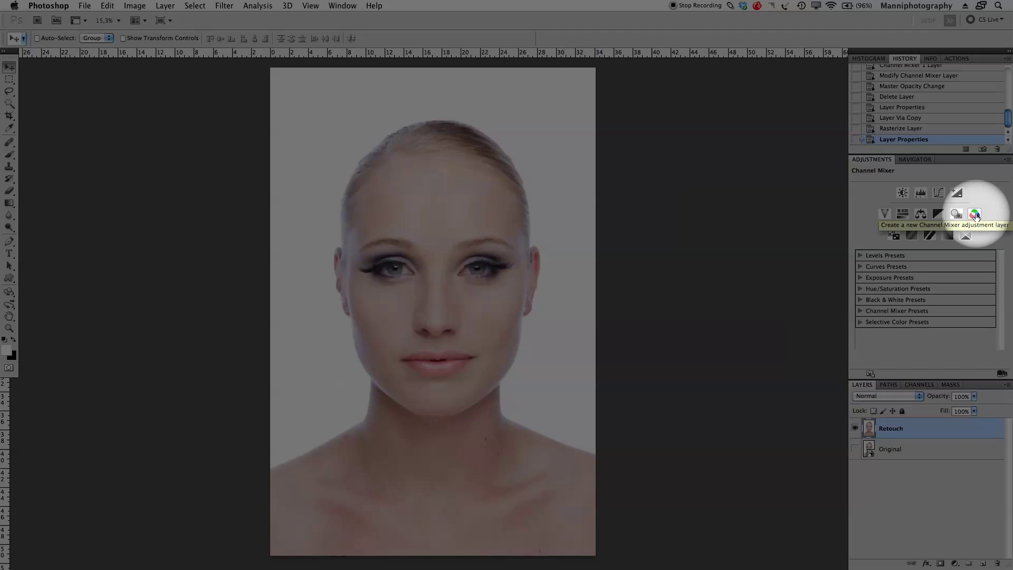
click(976, 214)
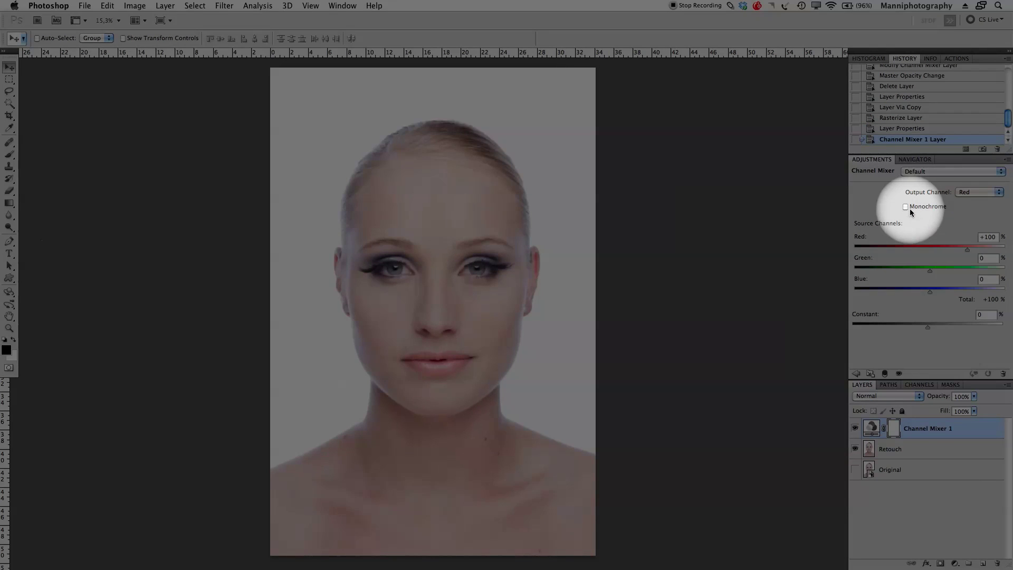
click(905, 207)
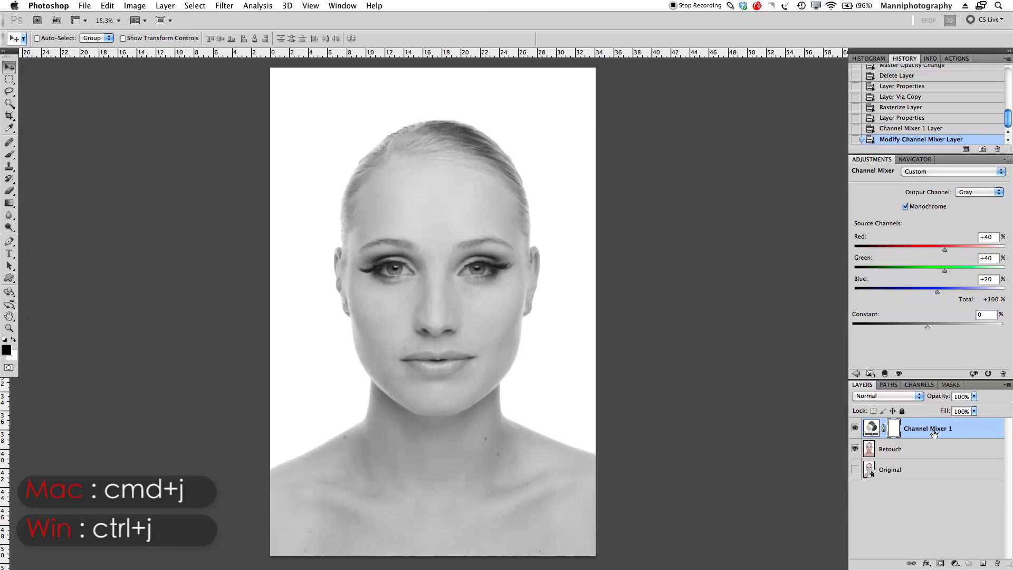
Duplicate the Channel Mixer 1 layer twice and hide both copies.
key(super+j)
key(super+j)
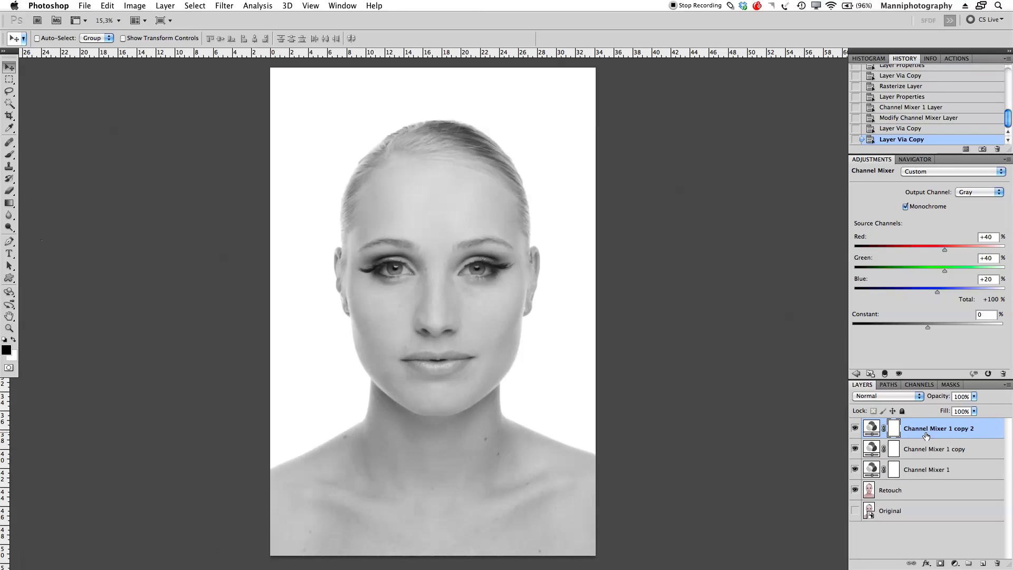
click(855, 428)
click(855, 449)
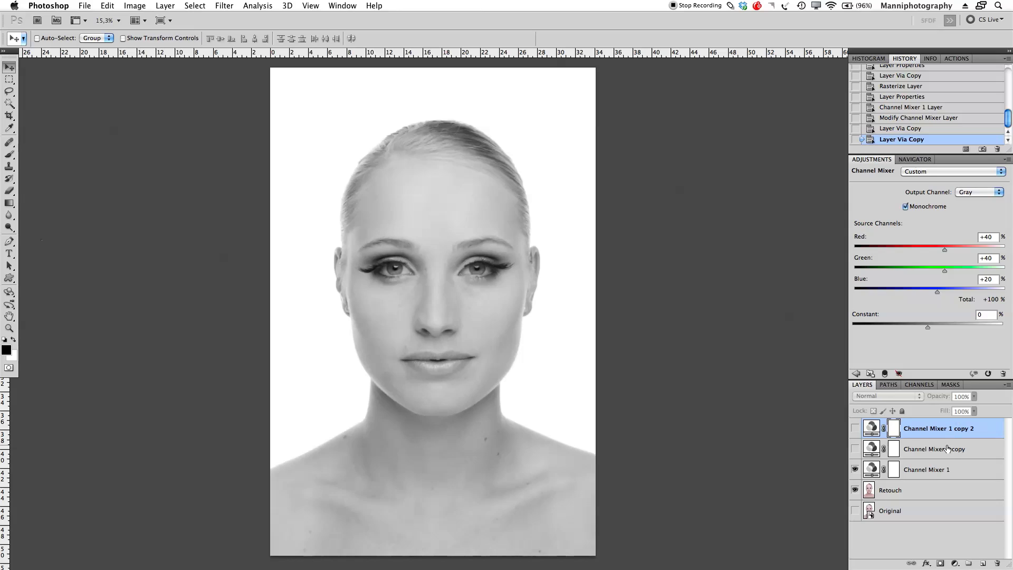
Lower the opacity of the Channel Mixer 1 layer to 16%.
click(932, 471)
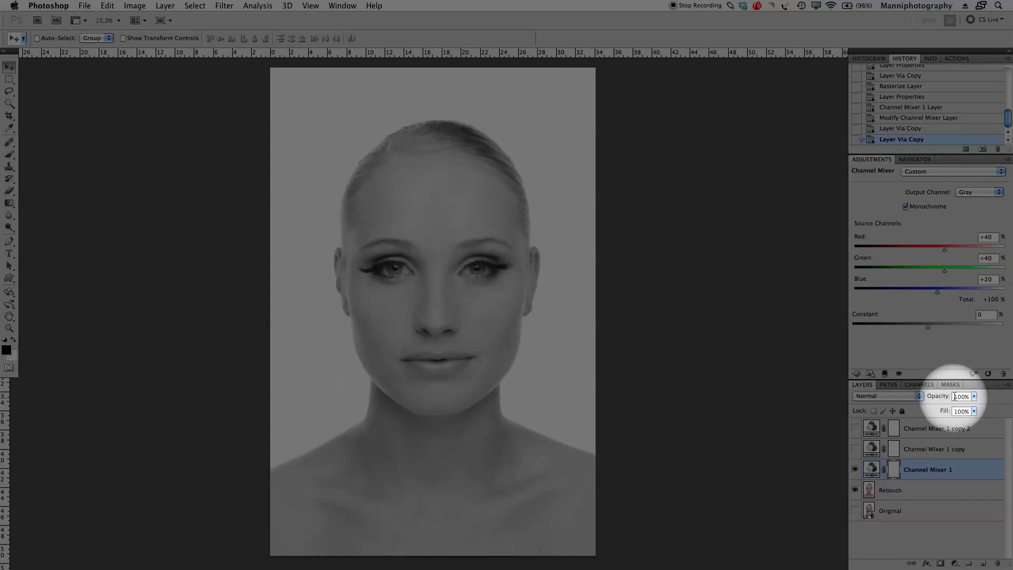
mouse_move(942, 396)
mouse_down()
mouse_move(891, 399)
mouse_move(936, 400)
mouse_up()
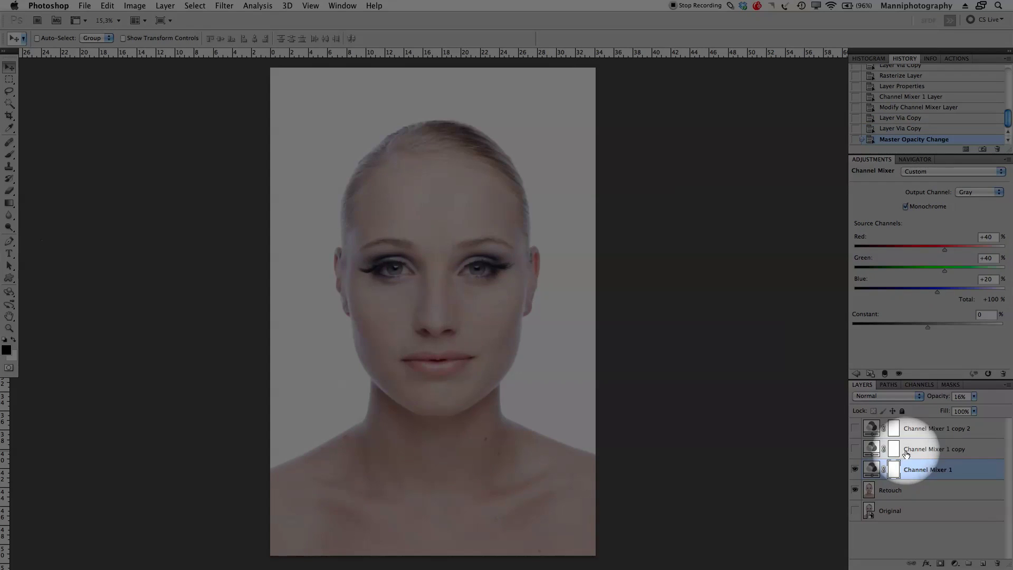
Show the Channel Mixer 1 copy layer and give it Screen blending at 36% opacity.
click(896, 449)
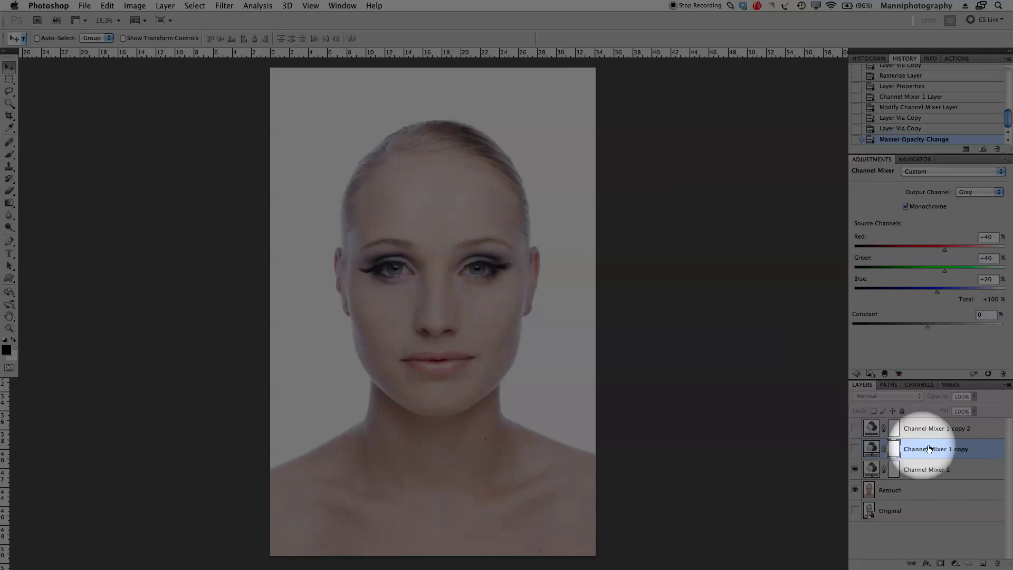
click(855, 449)
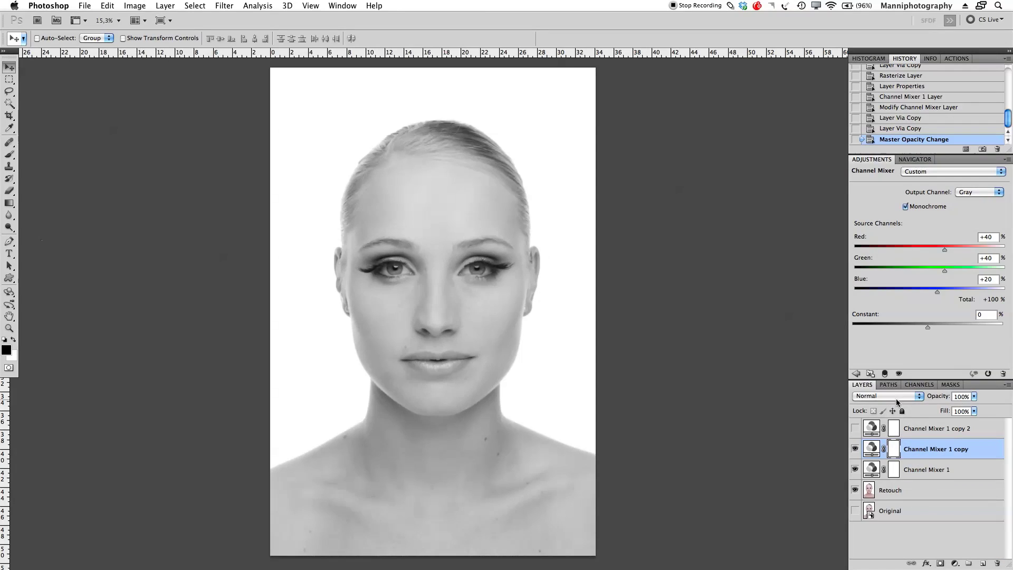
click(895, 398)
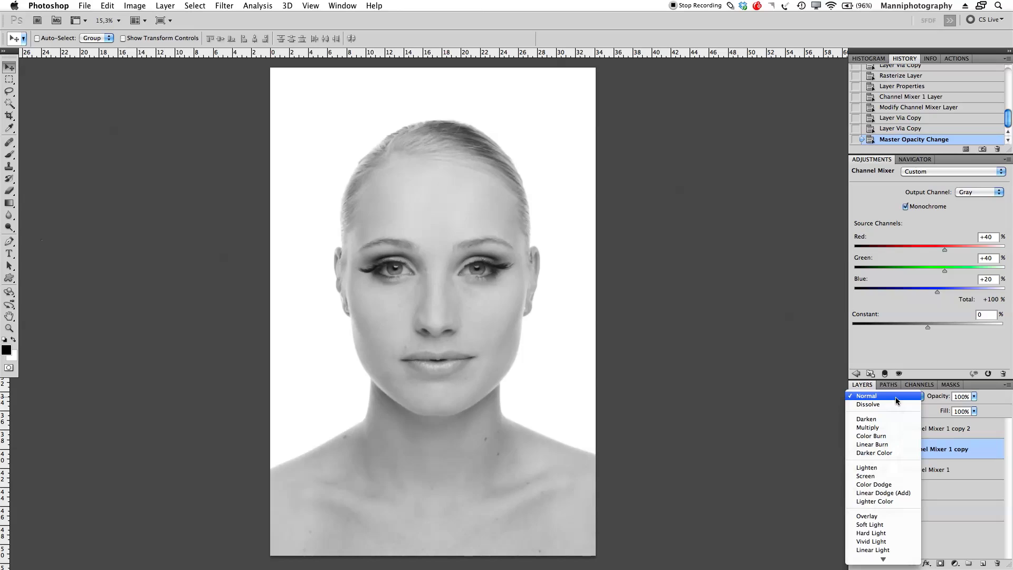
key(Escape)
key(shift+alt+s)
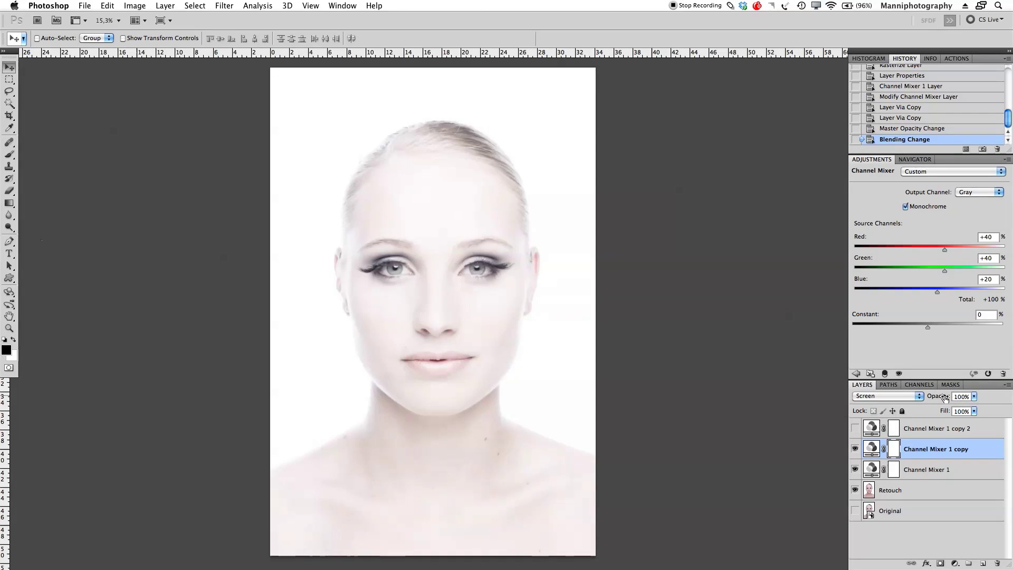
drag(942, 398, 912, 398)
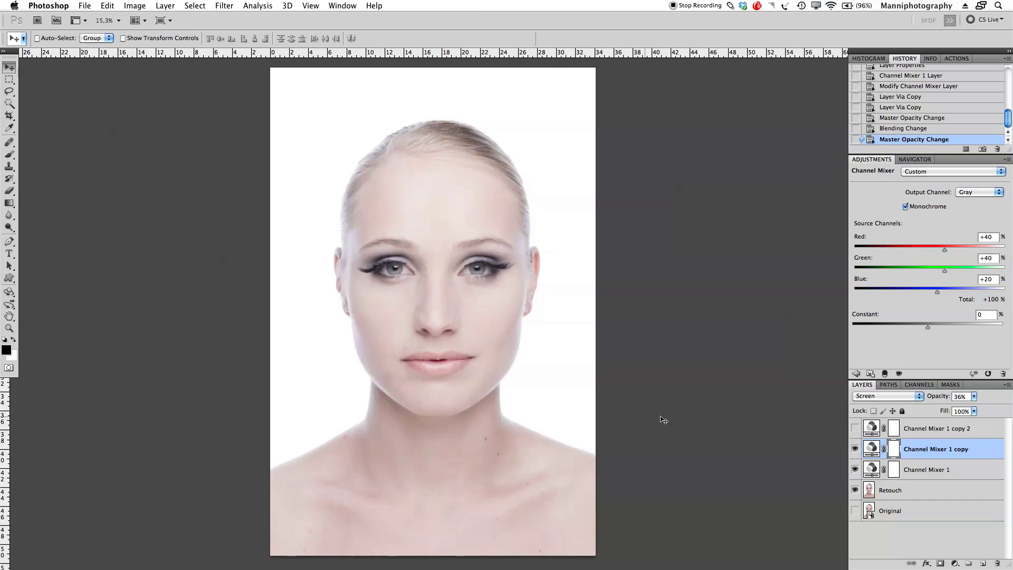
Compare the portrait with and without the Screen-blended Channel Mixer 1 copy layer.
click(855, 448)
click(855, 449)
click(855, 449)
click(855, 449)
click(855, 449)
click(855, 448)
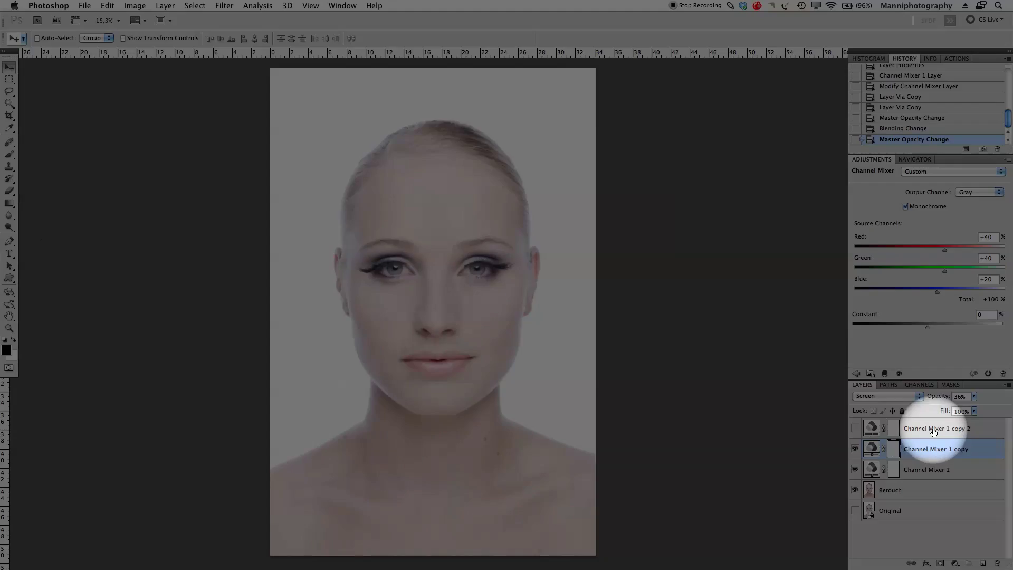
Show the Channel Mixer 1 copy 2 layer and set its blend mode to Soft Light.
click(923, 429)
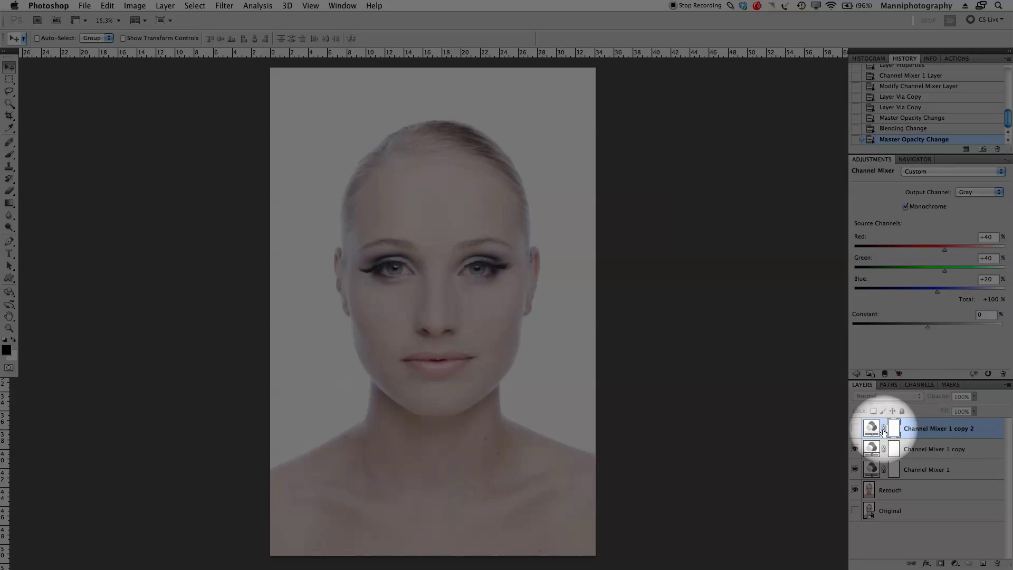
click(855, 427)
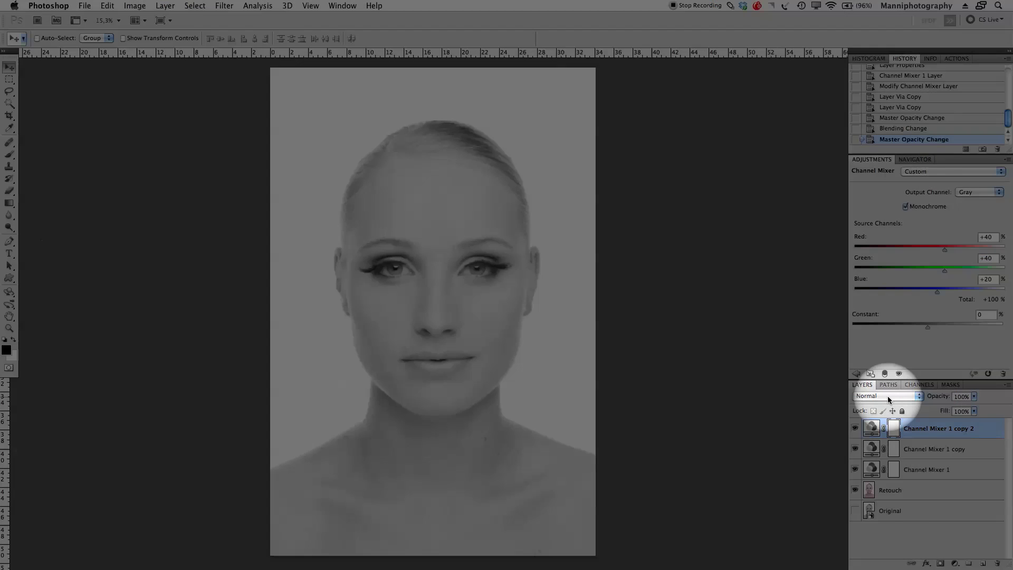
click(888, 396)
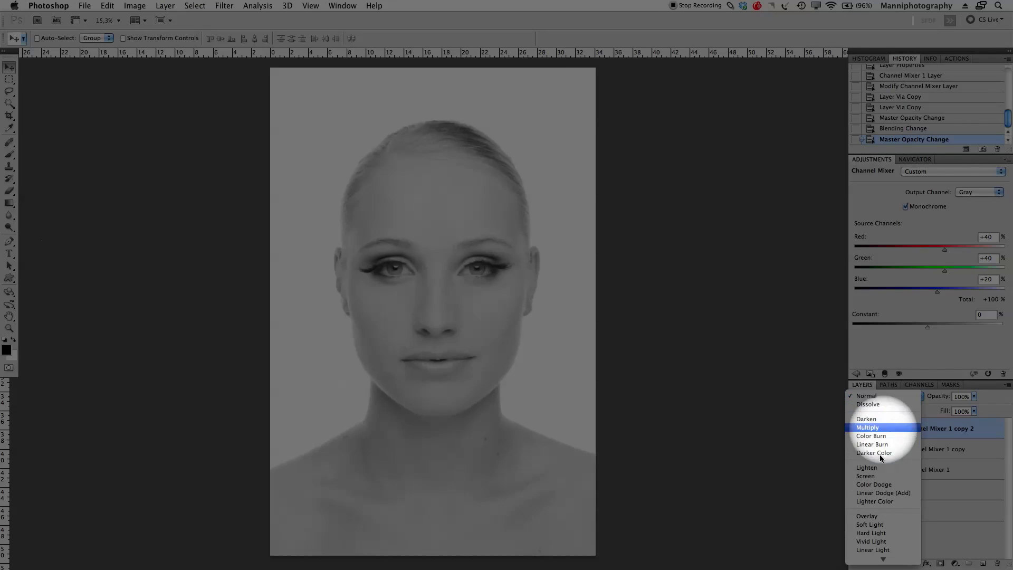
click(873, 524)
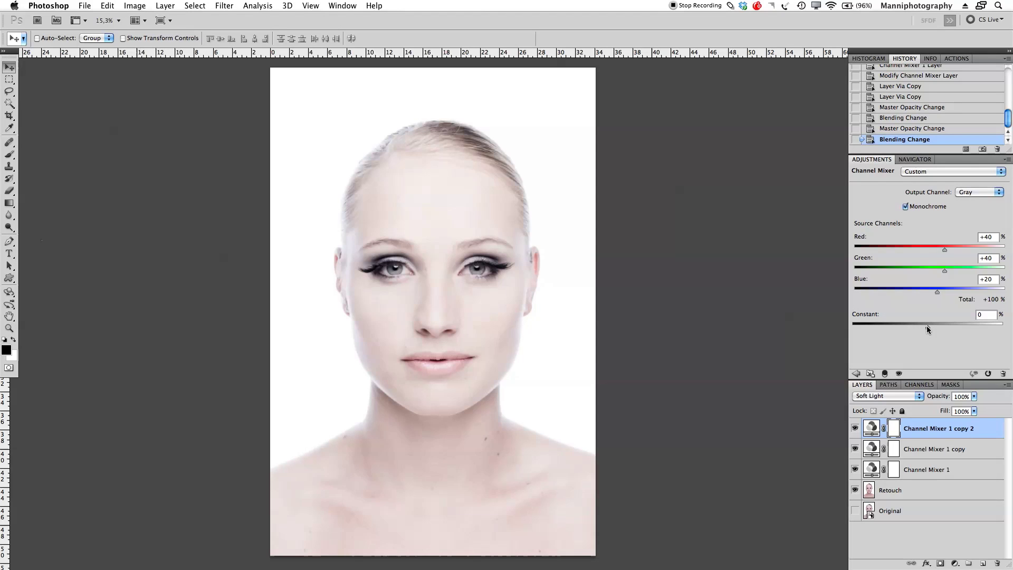
Set the Soft Light Channel Mixer layer's Constant to -26% and its opacity to 85%.
drag(927, 324, 917, 328)
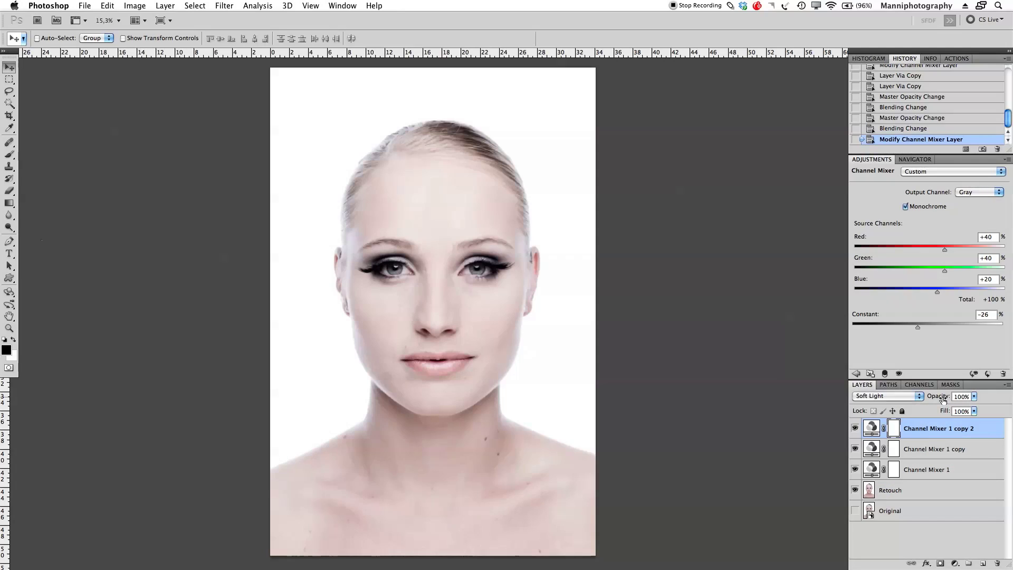
drag(942, 399, 973, 399)
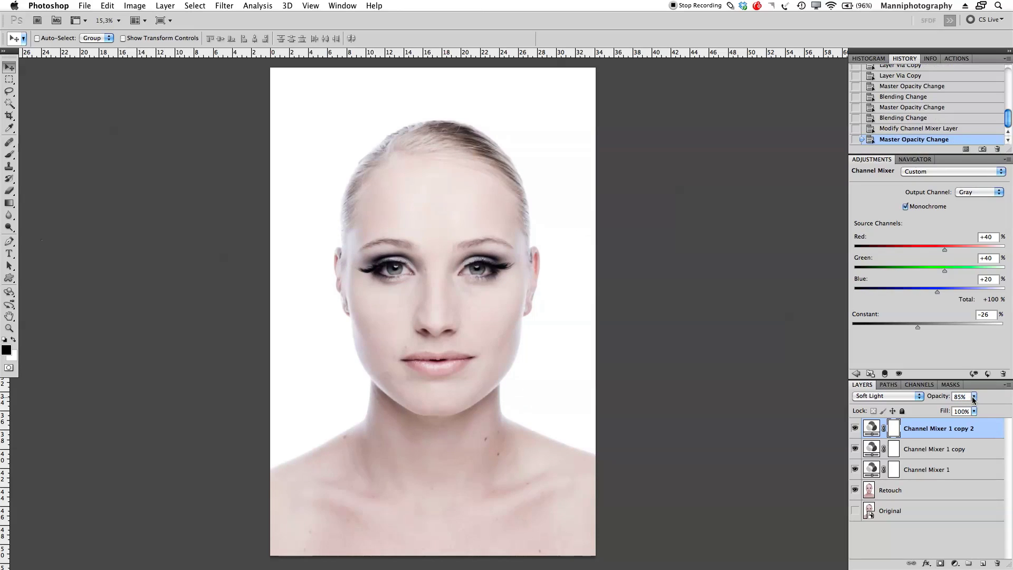
Check the effect of the Screen-blended Channel Mixer 1 copy layer and fine-tune its opacity.
click(855, 449)
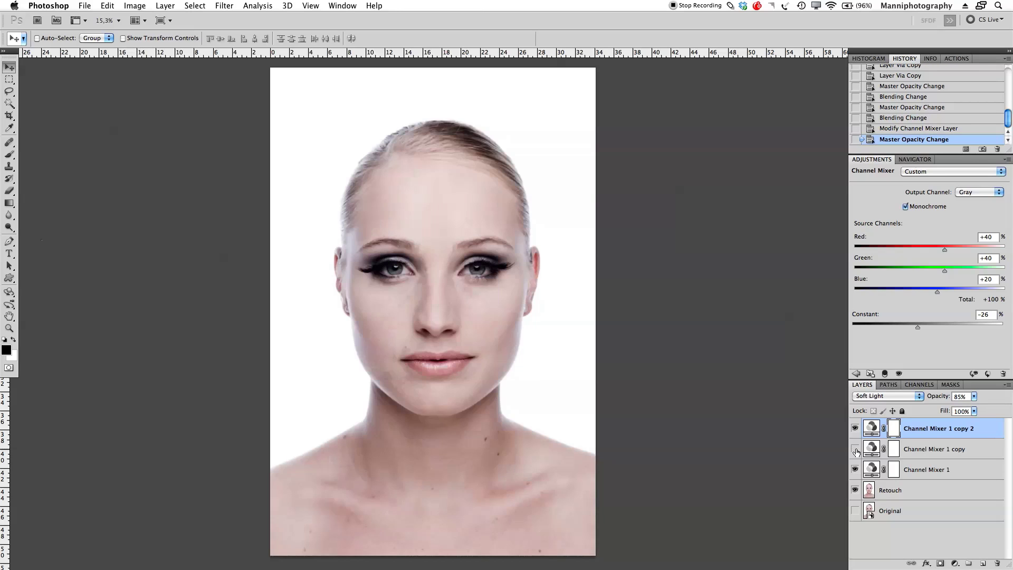
click(855, 449)
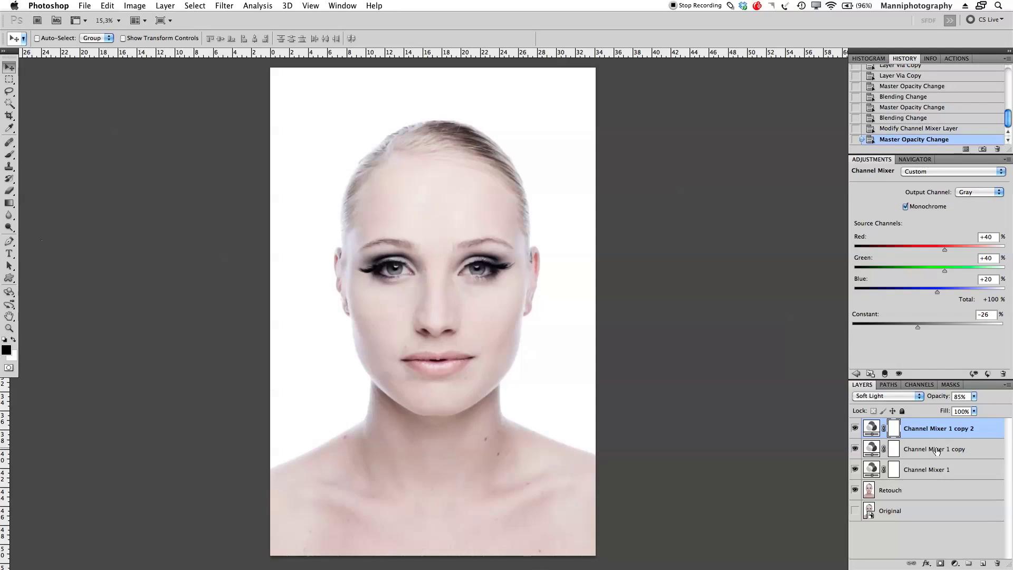
click(937, 451)
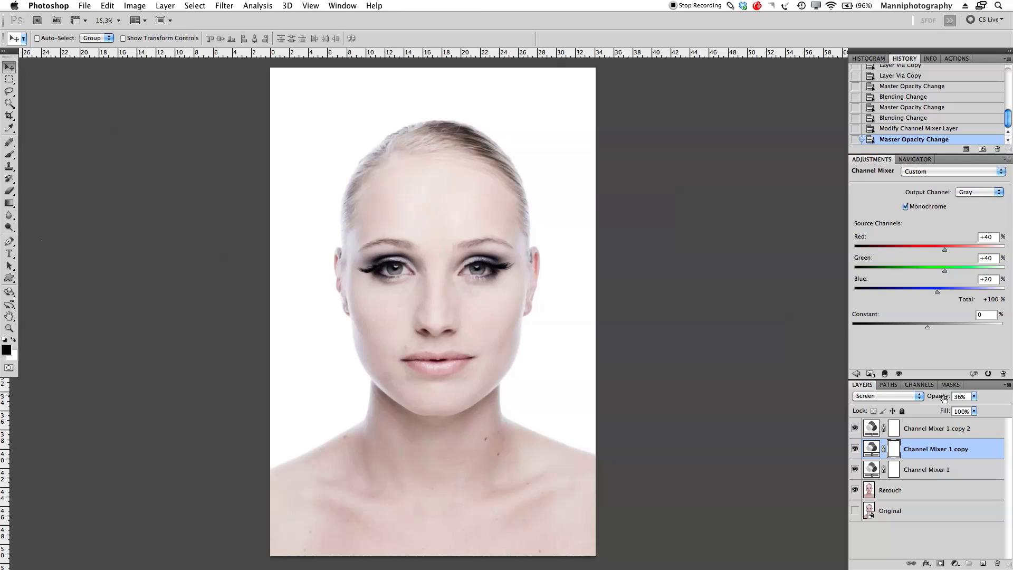
drag(944, 398, 942, 401)
Set the Constant of the Channel Mixer 1 copy 2 layer to -25%.
click(907, 428)
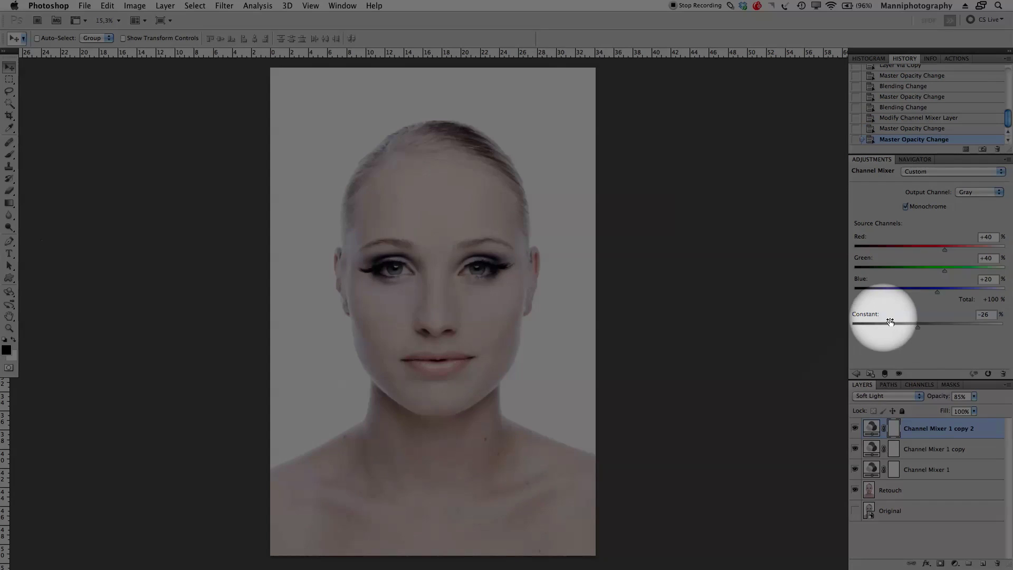
drag(915, 330, 918, 329)
drag(918, 328, 917, 329)
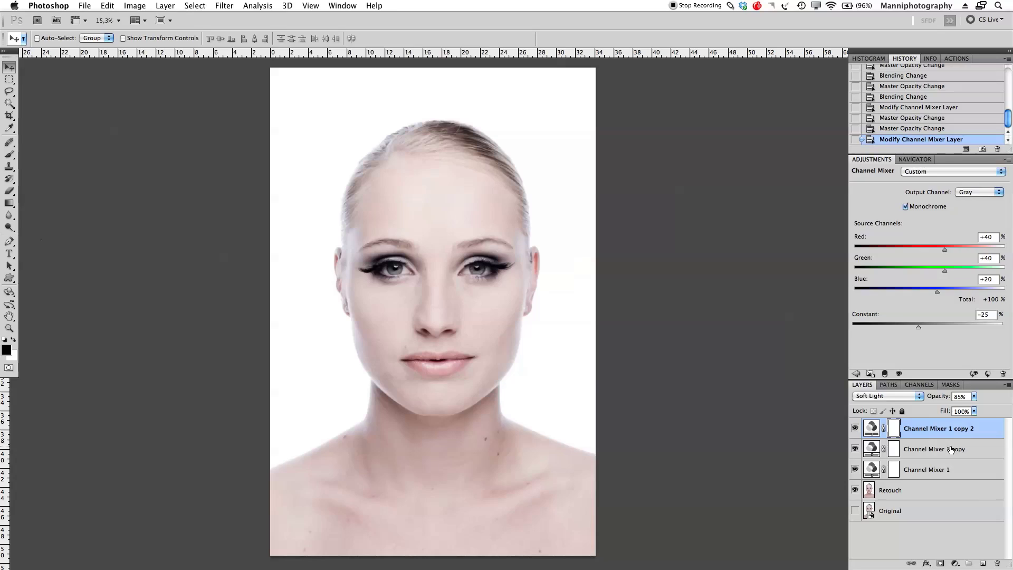
Group the three Channel Mixer layers and name the group Skin.
shift+click(944, 469)
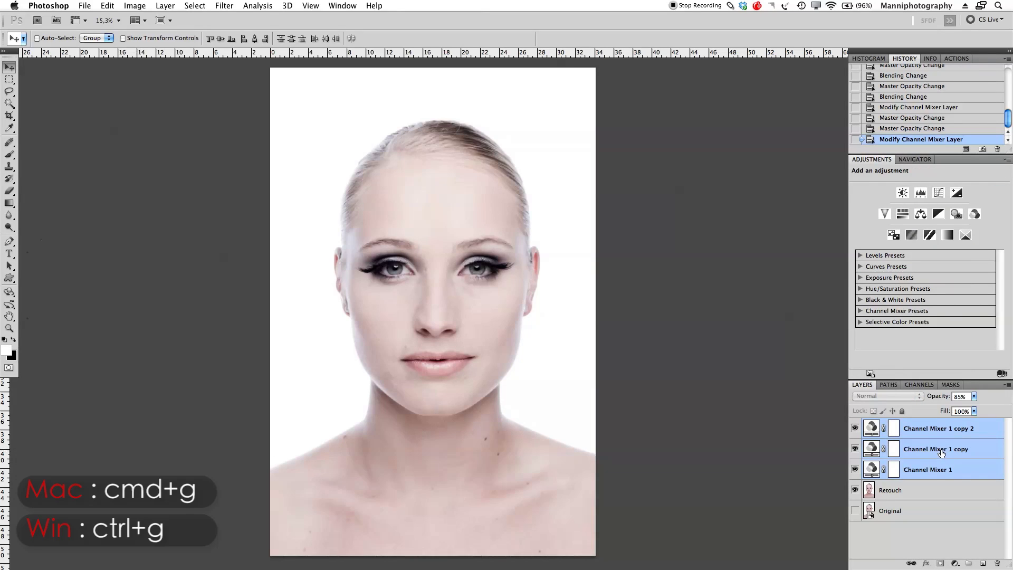
key(super+g)
double_click(902, 425)
text(S)
key(Return)
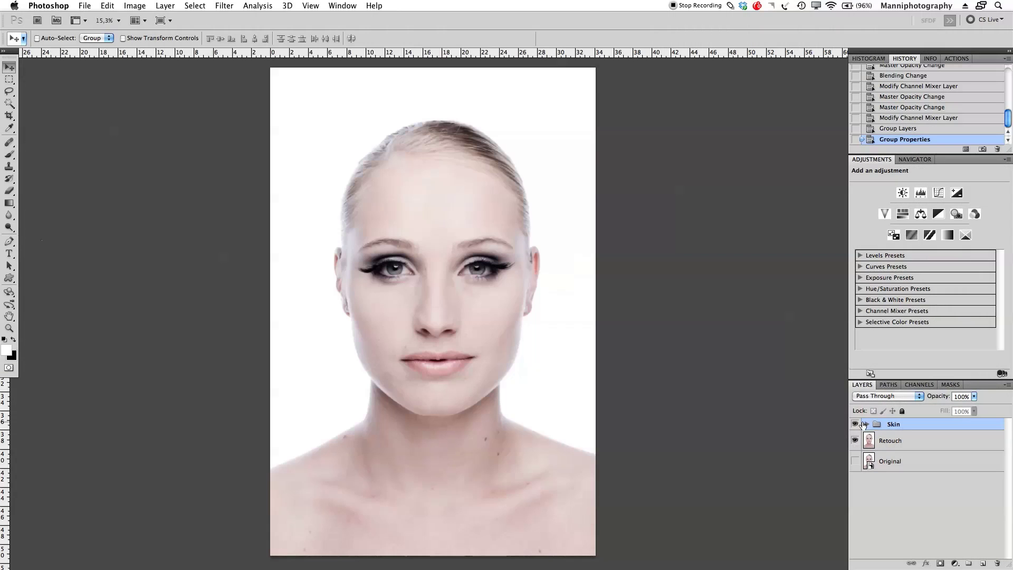
Compare the portrait with and without the Skin group's effect.
click(856, 423)
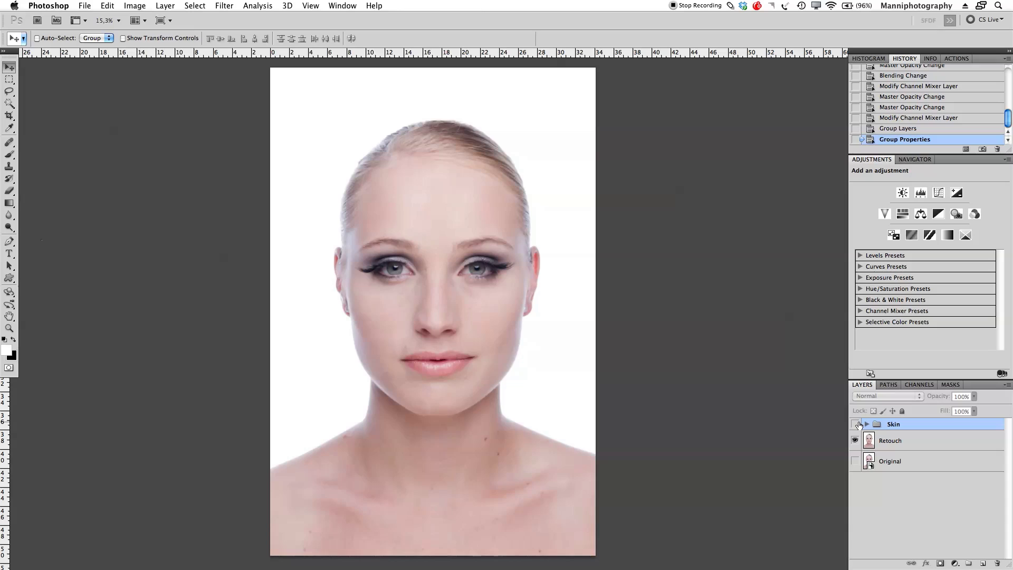
click(855, 424)
click(855, 424)
click(855, 424)
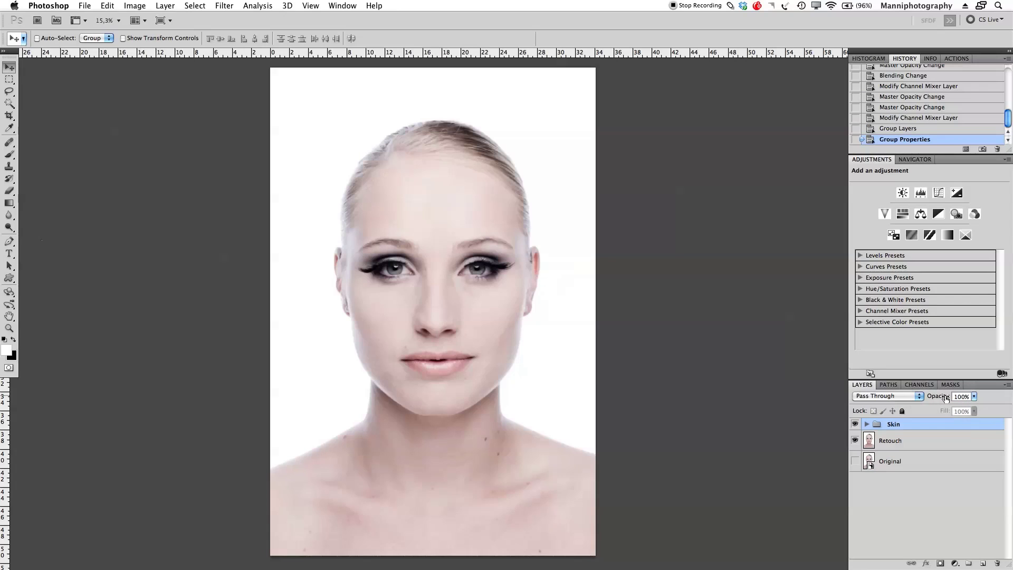
Reduce the Skin group's opacity to 81% and compare the portrait with and without it.
drag(946, 397, 936, 398)
click(855, 424)
click(855, 424)
click(855, 425)
click(854, 425)
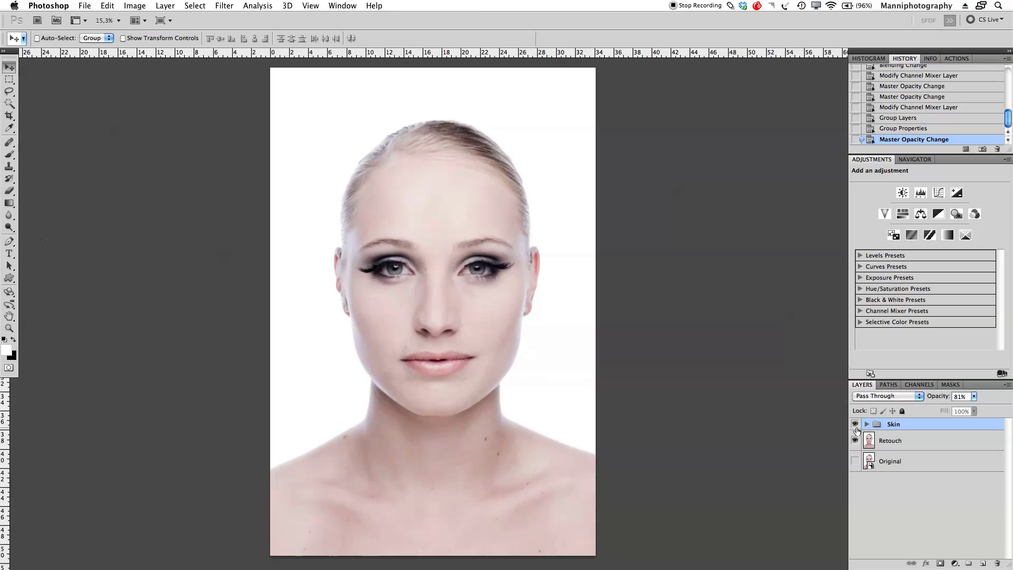